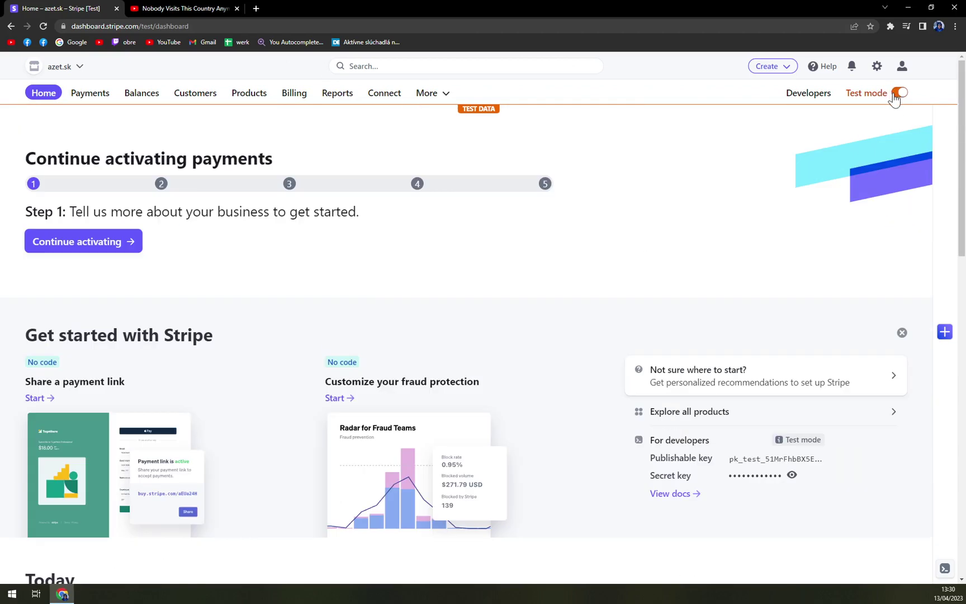
Step: Start payment activation, view the Add your bank step, then exit onboarding to the dashboard
click(91, 246)
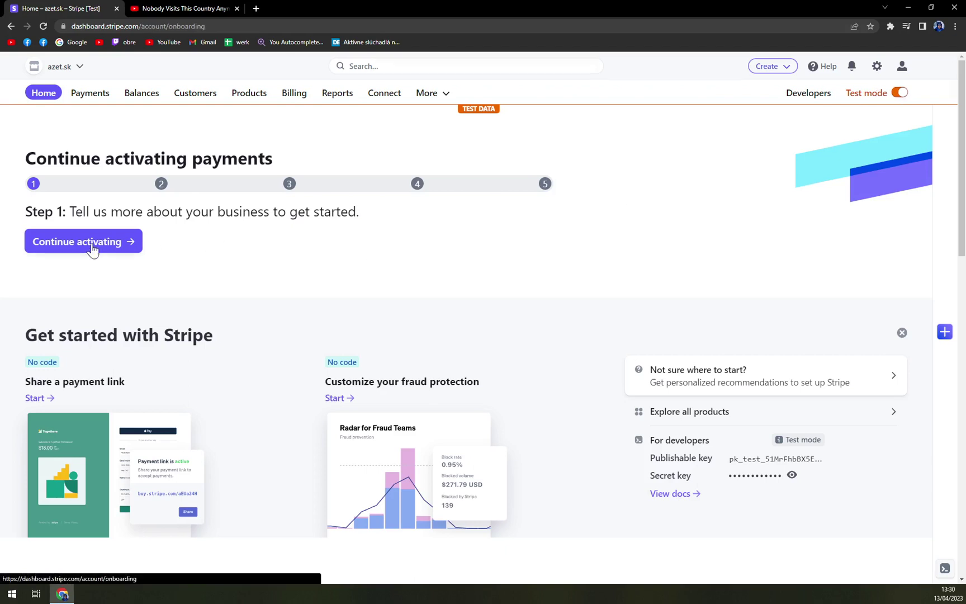
click(109, 266)
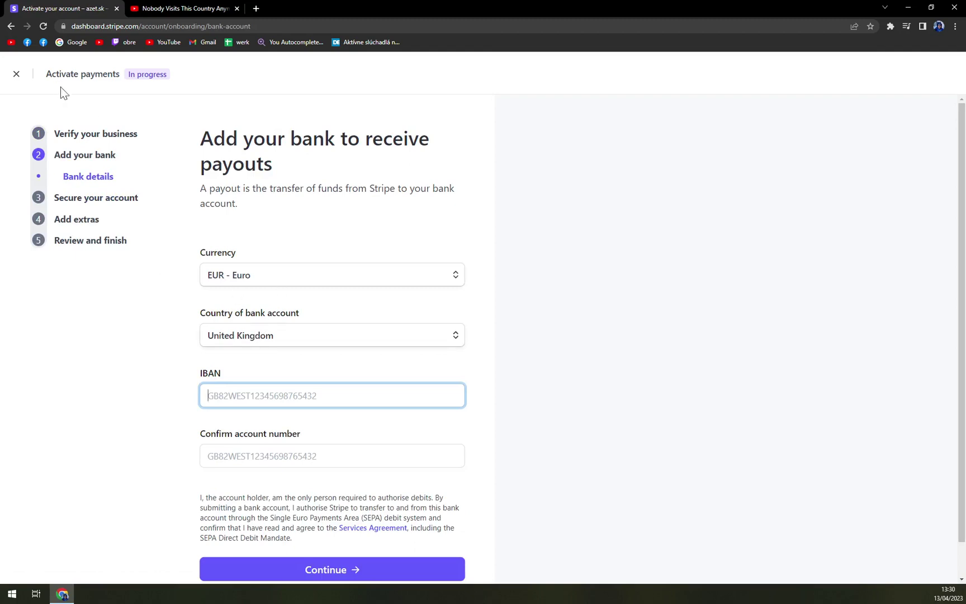
click(15, 74)
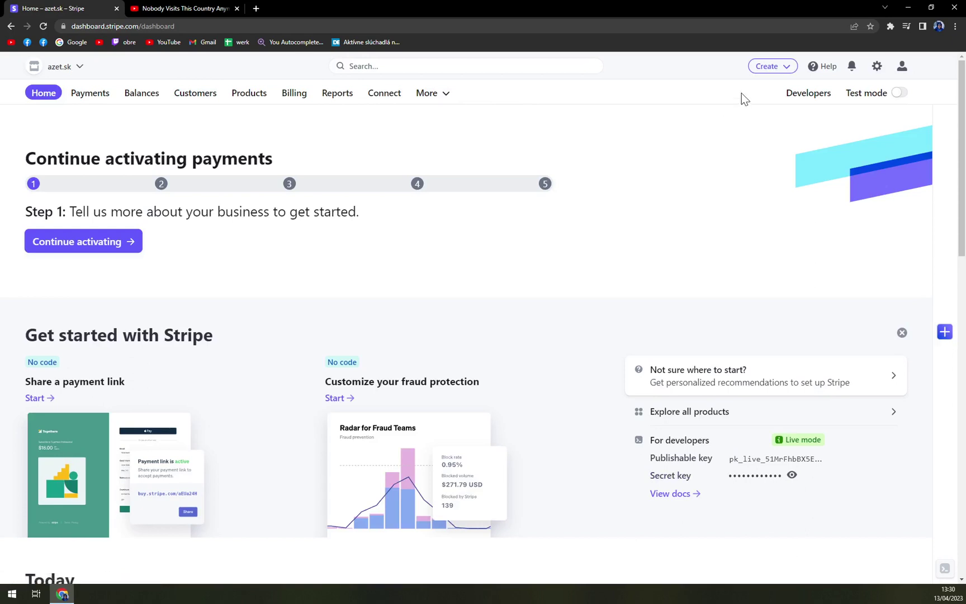
Step: Switch on test mode and open the Settings overview
click(897, 93)
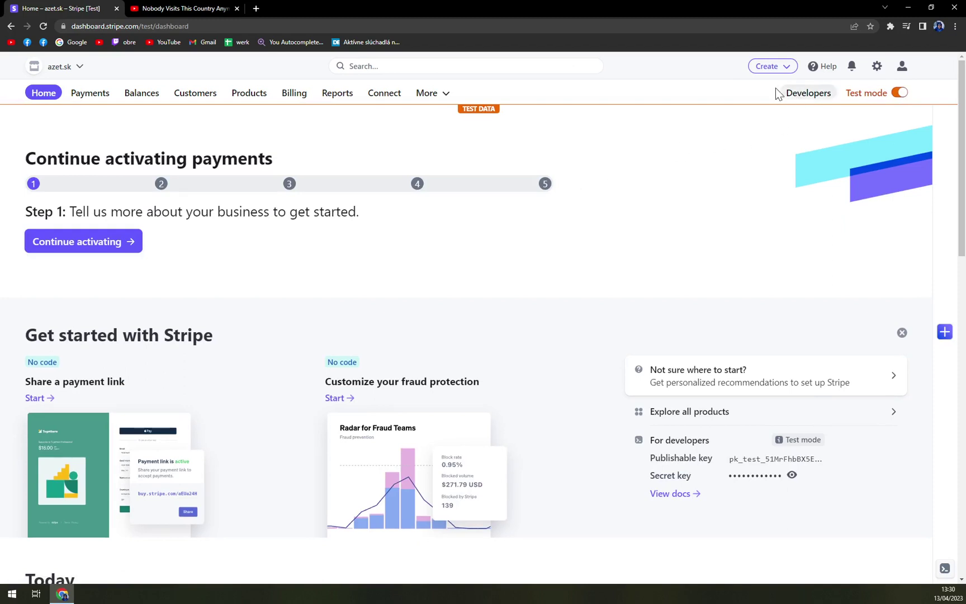
click(878, 67)
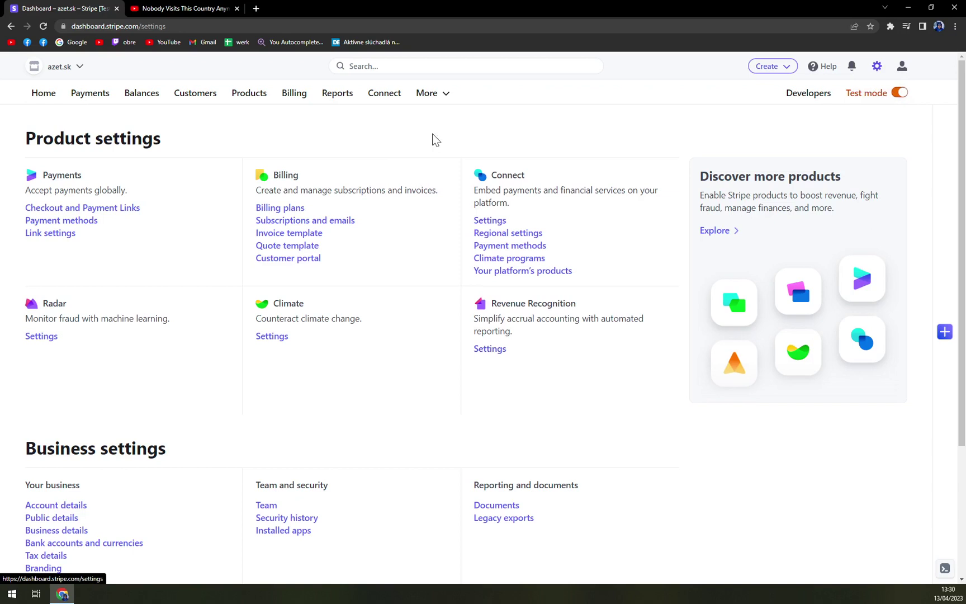
scroll(433, 139, down, 2)
scroll(566, 177, up, 2)
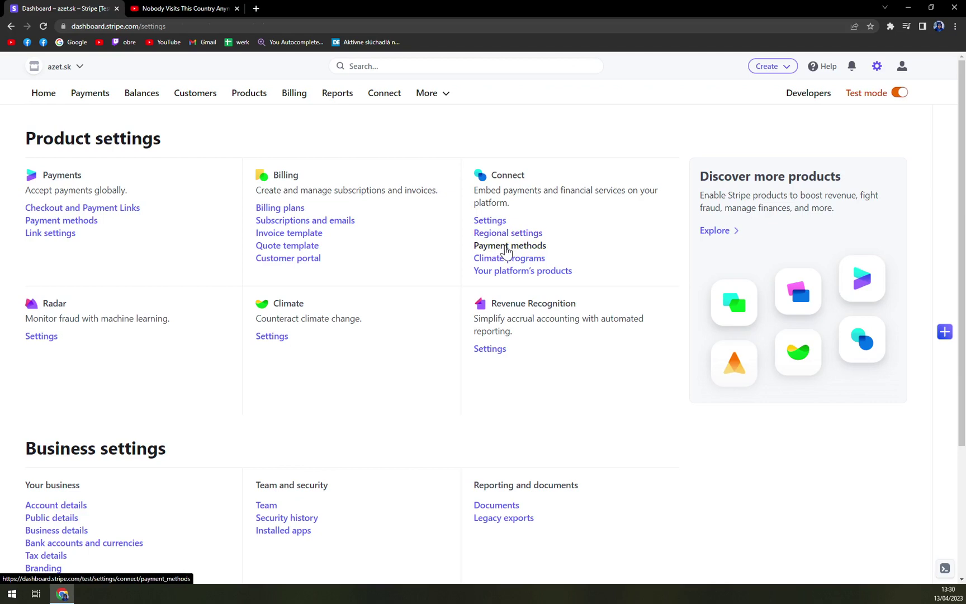
Step: Open the Connect Payment methods settings page and clear a stray text selection
click(506, 245)
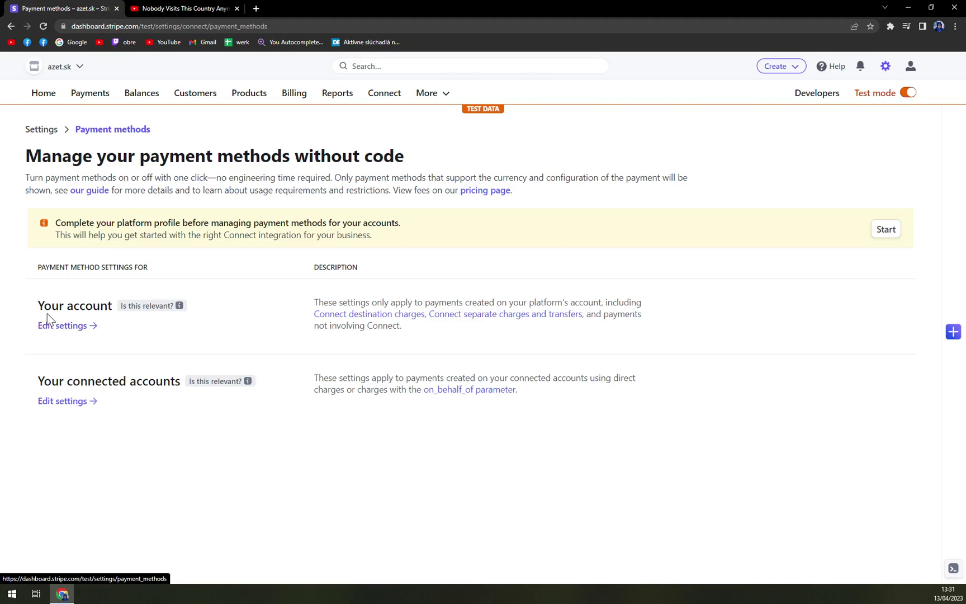
drag(36, 306, 122, 306)
click(116, 335)
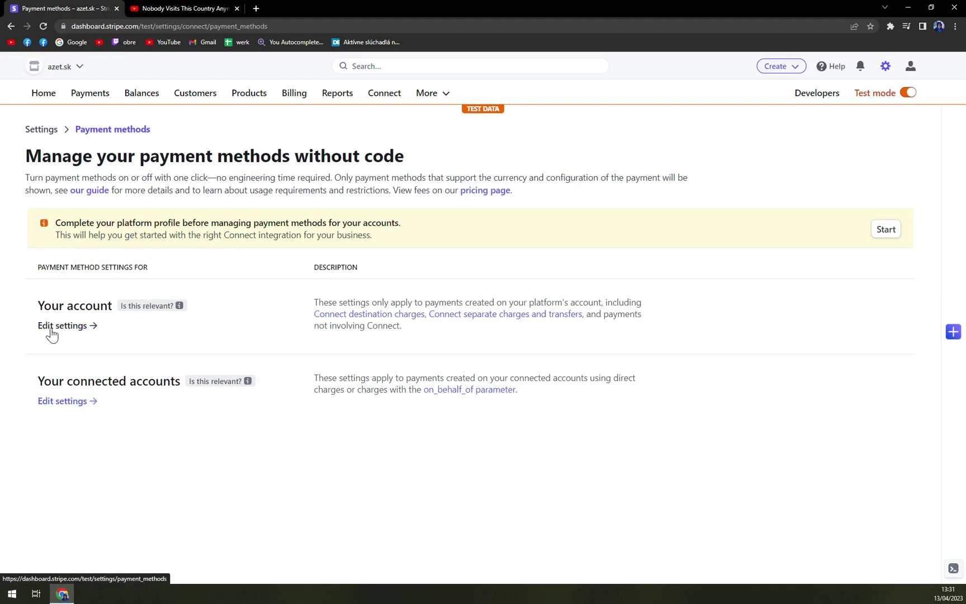
Step: Open Edit settings for your own account's payment methods
click(63, 327)
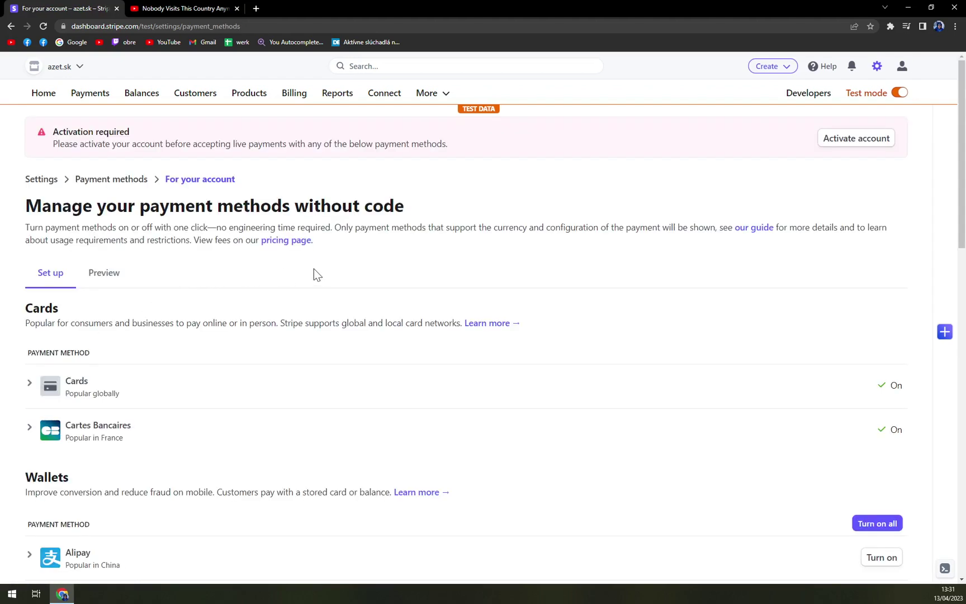
scroll(310, 275, down, 2)
scroll(317, 278, up, 2)
scroll(165, 354, down, 2)
scroll(129, 339, down, 3)
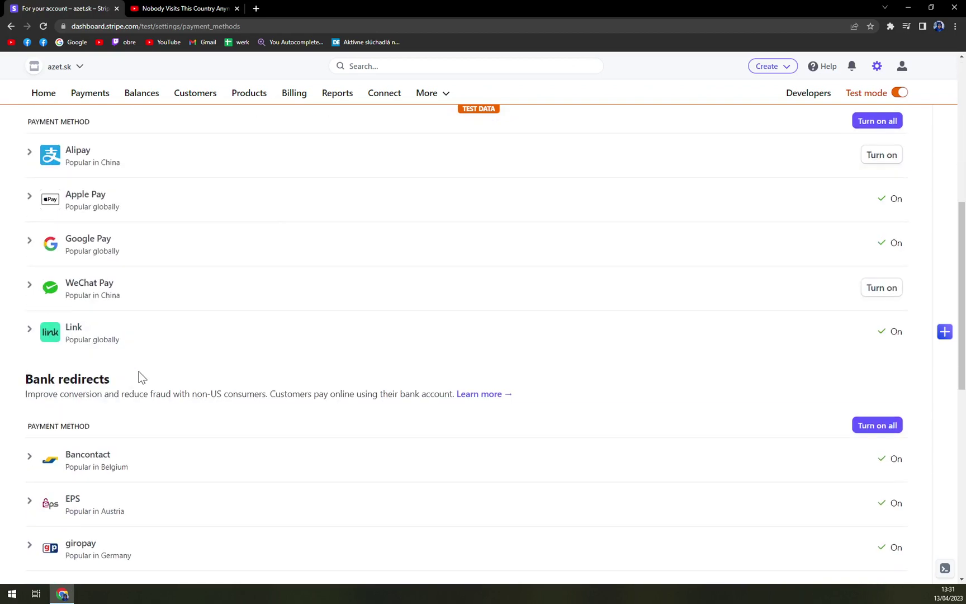
scroll(141, 377, down, 2)
scroll(130, 345, down, 3)
scroll(132, 329, up, 2)
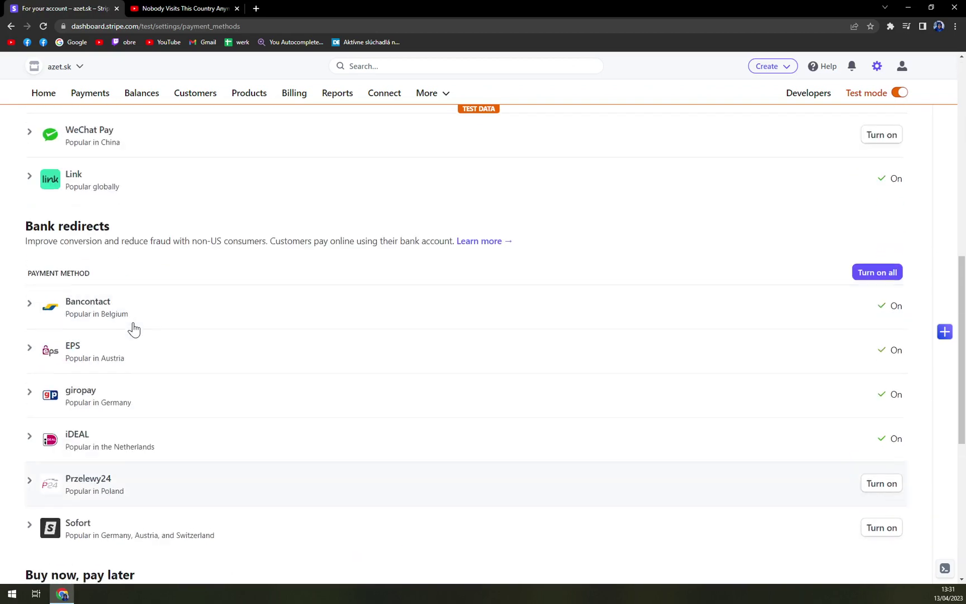
scroll(131, 328, up, 2)
scroll(144, 337, down, 5)
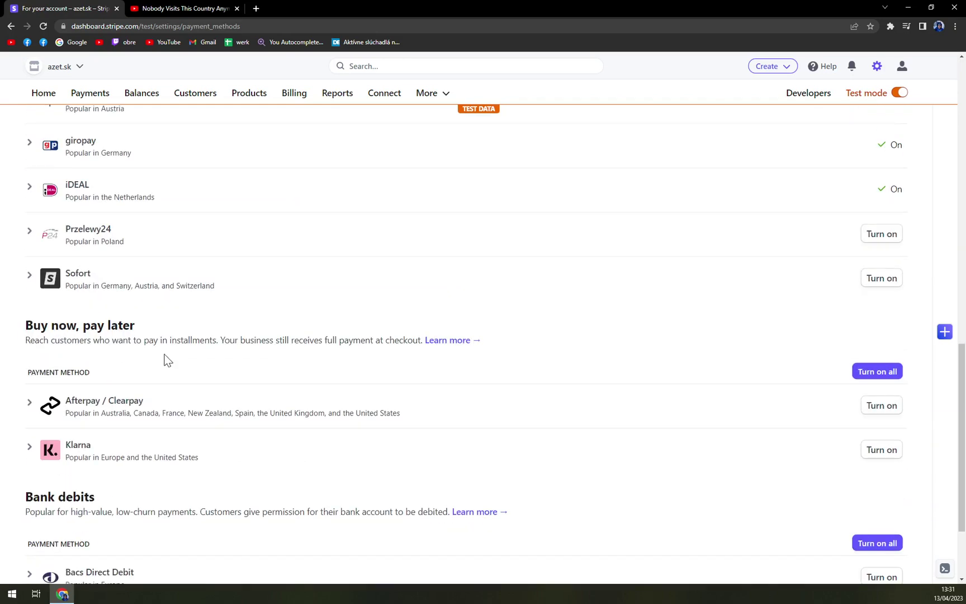
scroll(168, 358, down, 2)
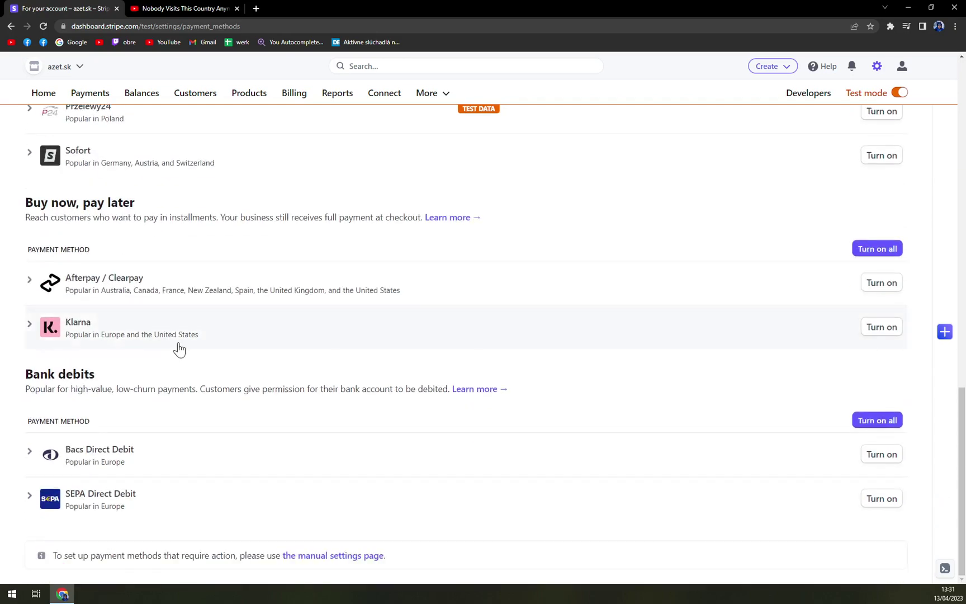
scroll(175, 354, up, 5)
scroll(173, 352, up, 5)
scroll(188, 350, up, 2)
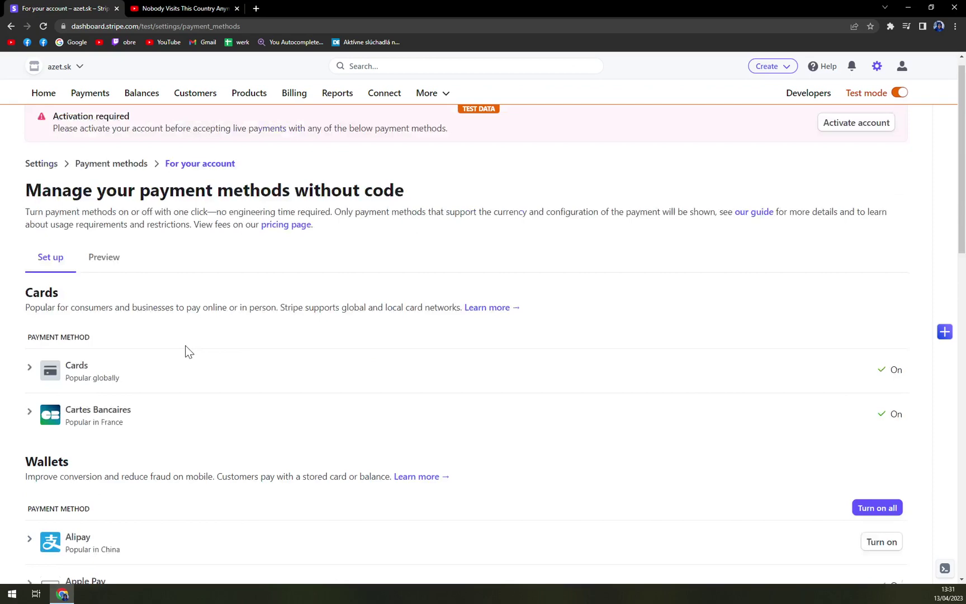
Step: Check the United Kingdom checkout preview twice, then return to the Set up list
click(105, 273)
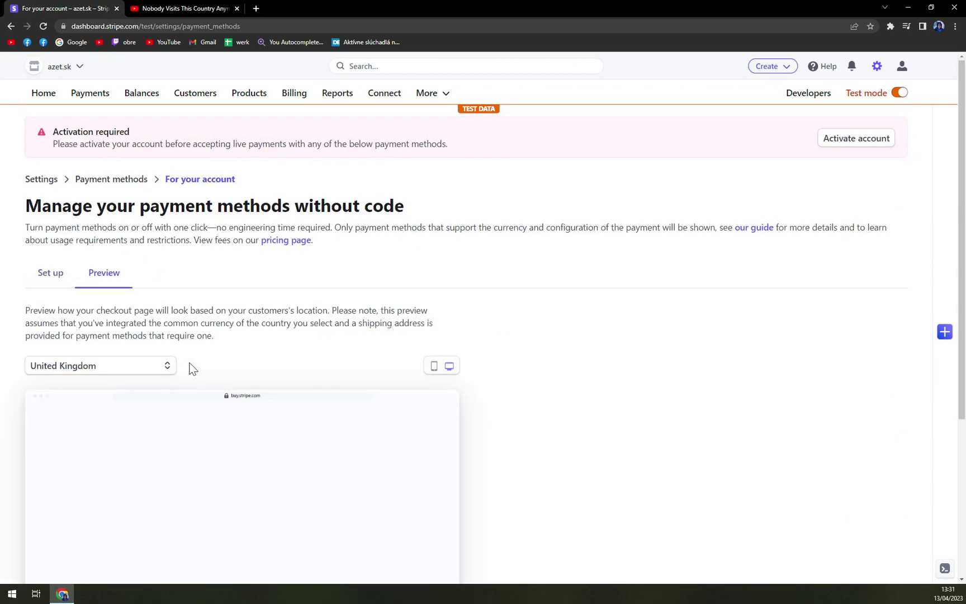
scroll(338, 408, down, 3)
scroll(101, 238, up, 1)
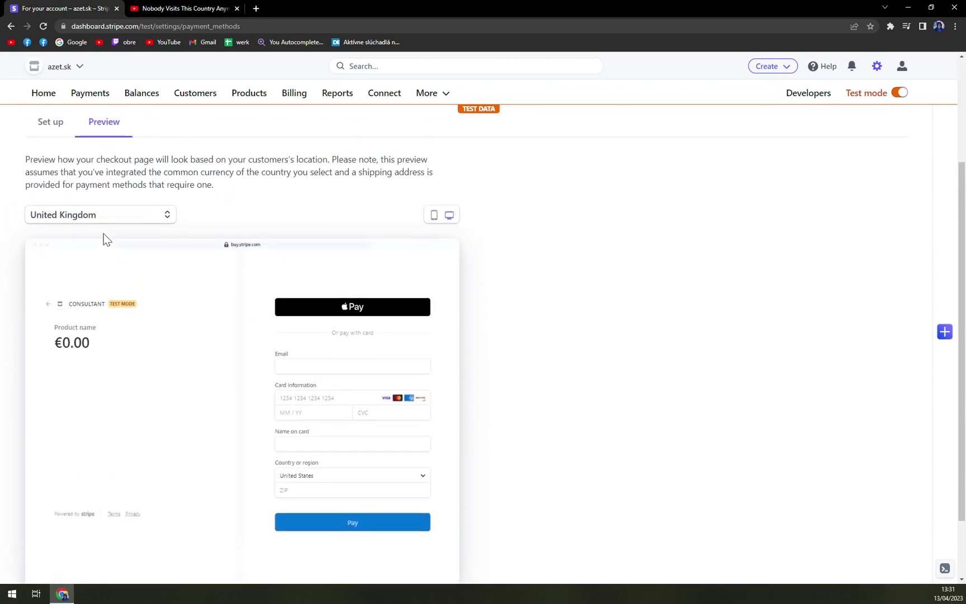
click(103, 221)
scroll(257, 226, up, 2)
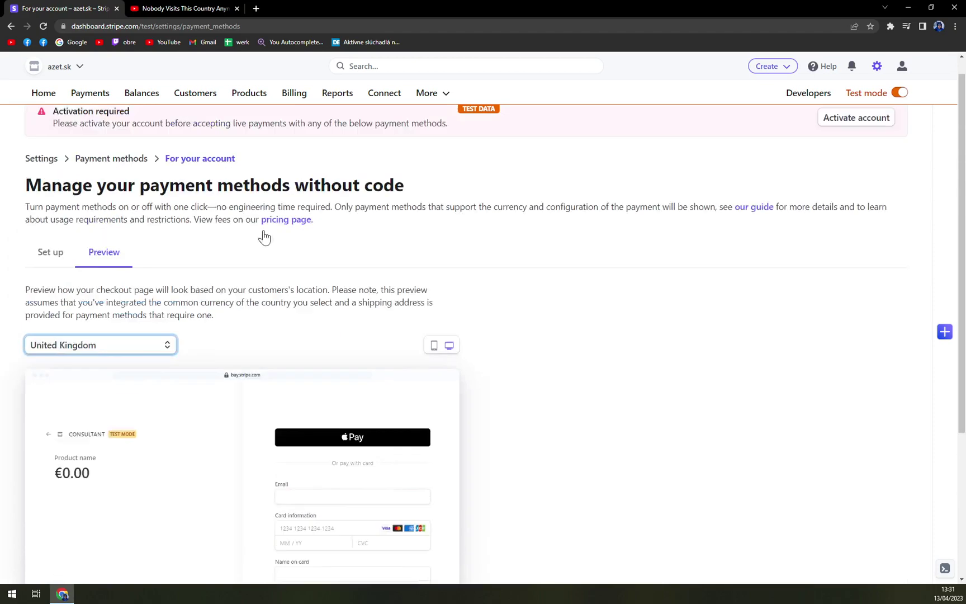
click(53, 272)
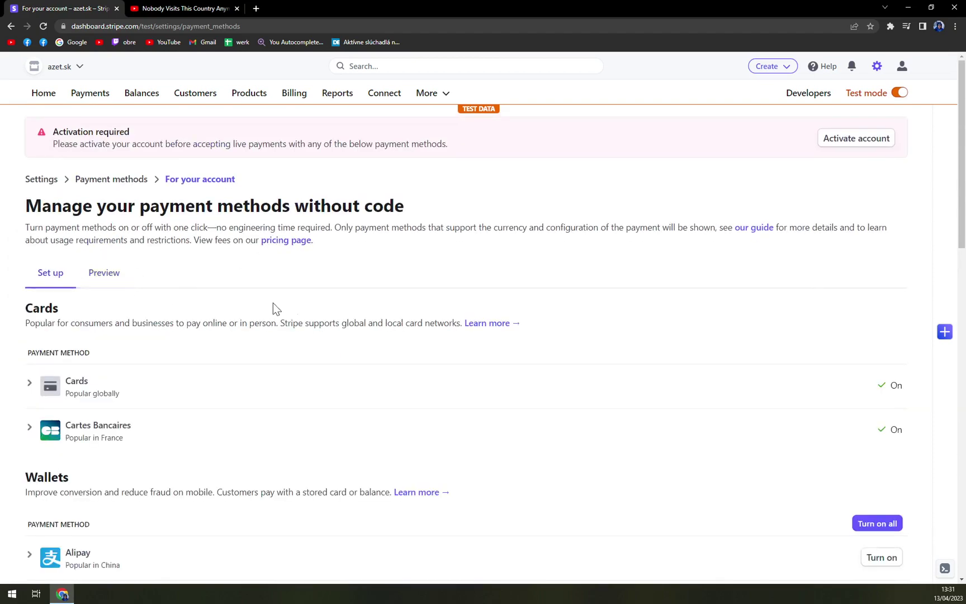
scroll(273, 303, down, 4)
scroll(232, 294, up, 3)
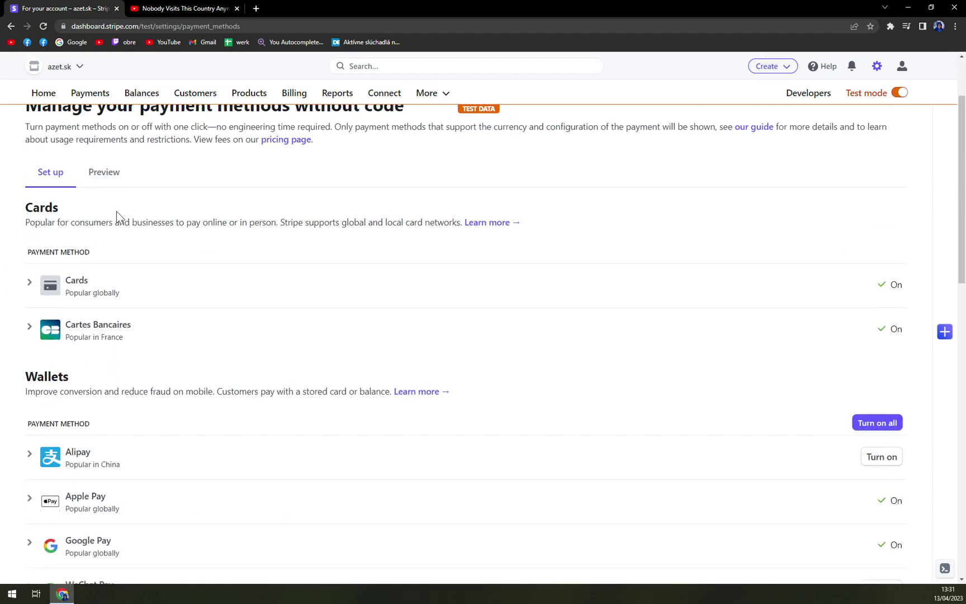
click(102, 186)
scroll(170, 300, down, 2)
scroll(90, 255, up, 2)
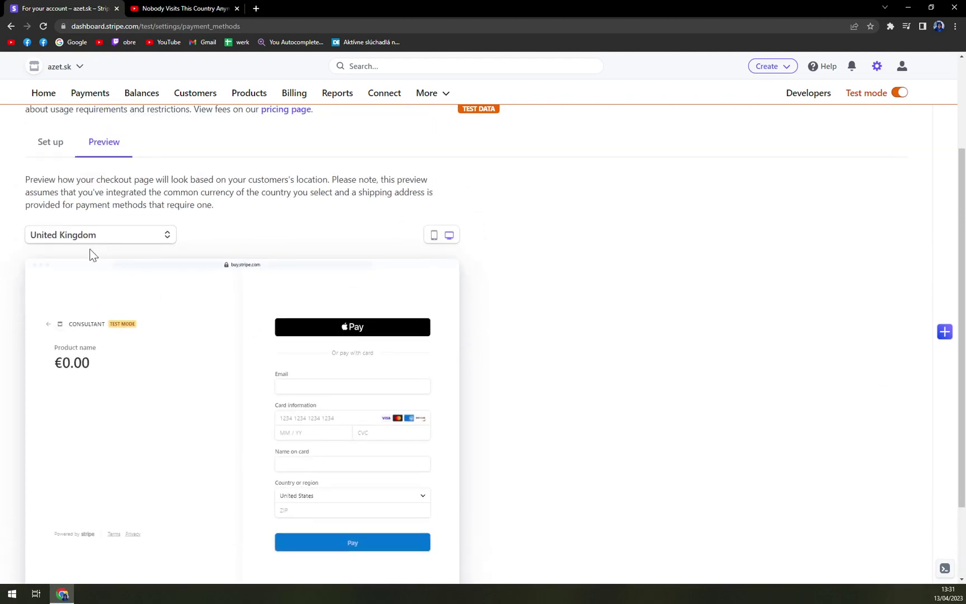
click(82, 235)
click(116, 240)
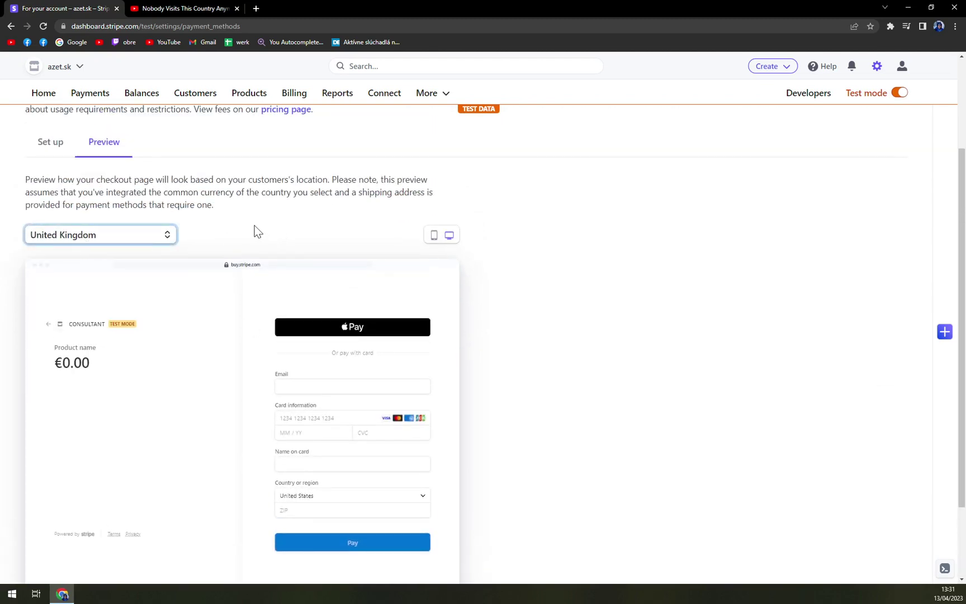
click(47, 153)
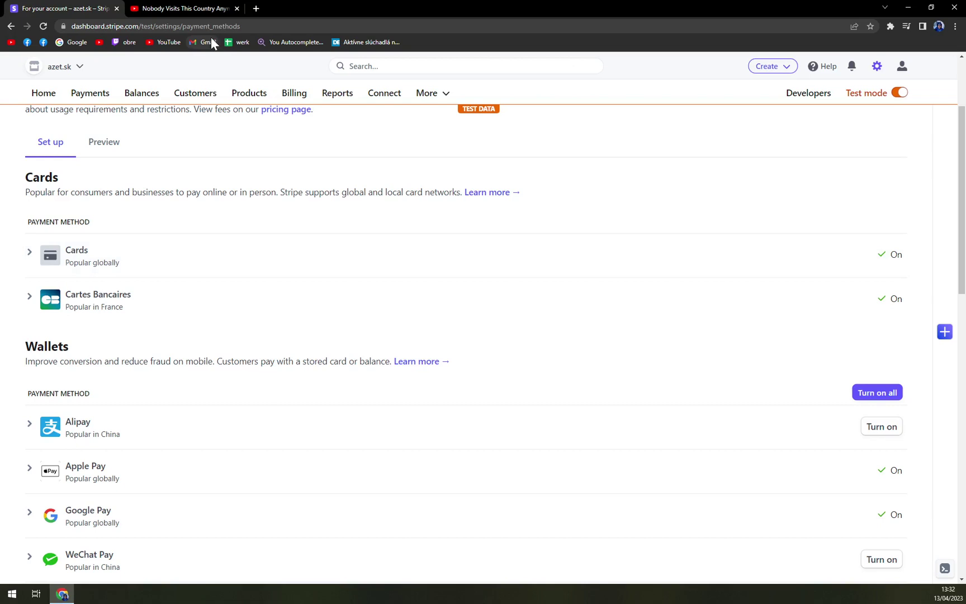
scroll(200, 253, down, 1)
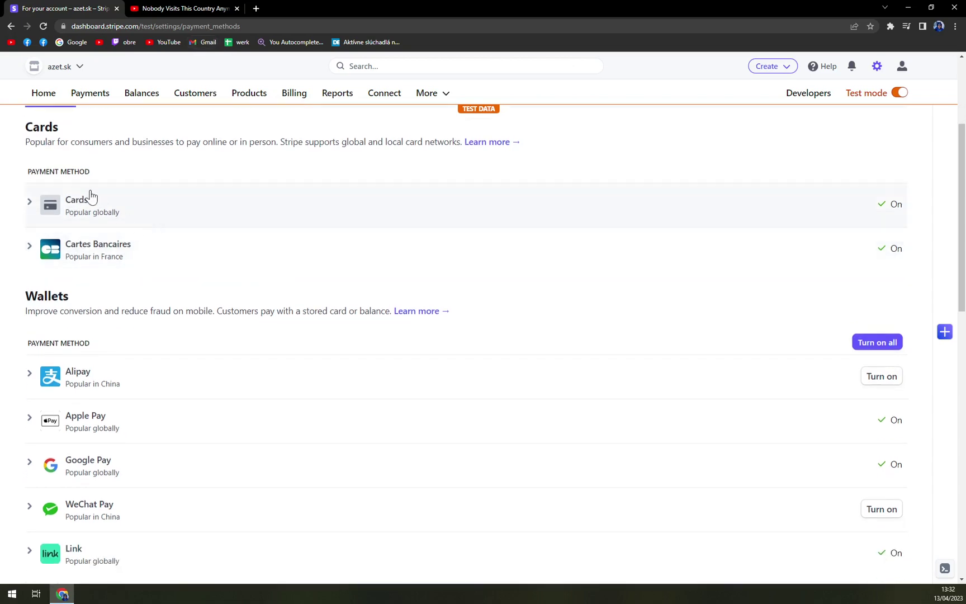
scroll(65, 189, up, 2)
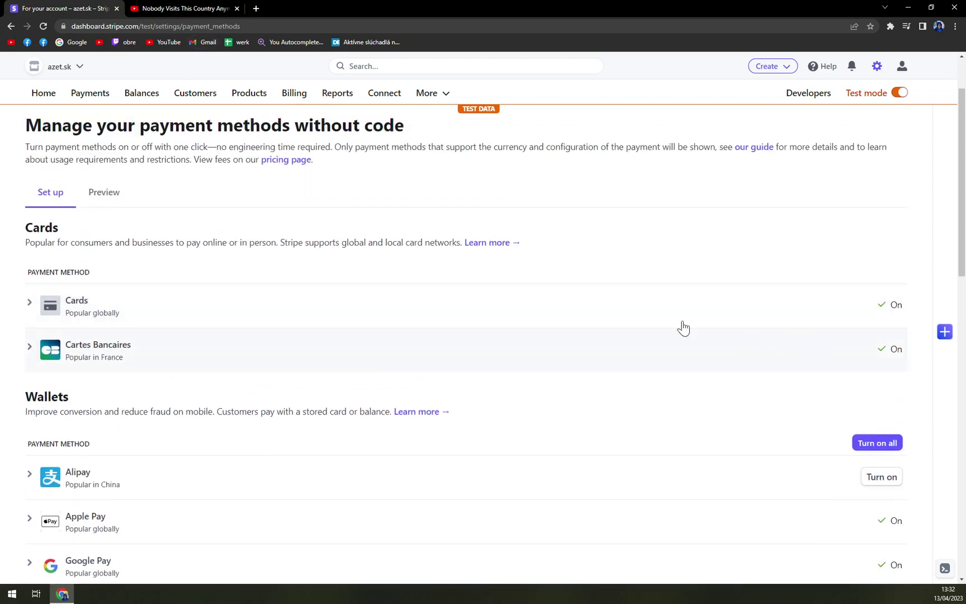
Step: Toggle the Cards row's summary details open and closed a few times
click(138, 308)
scroll(211, 340, down, 2)
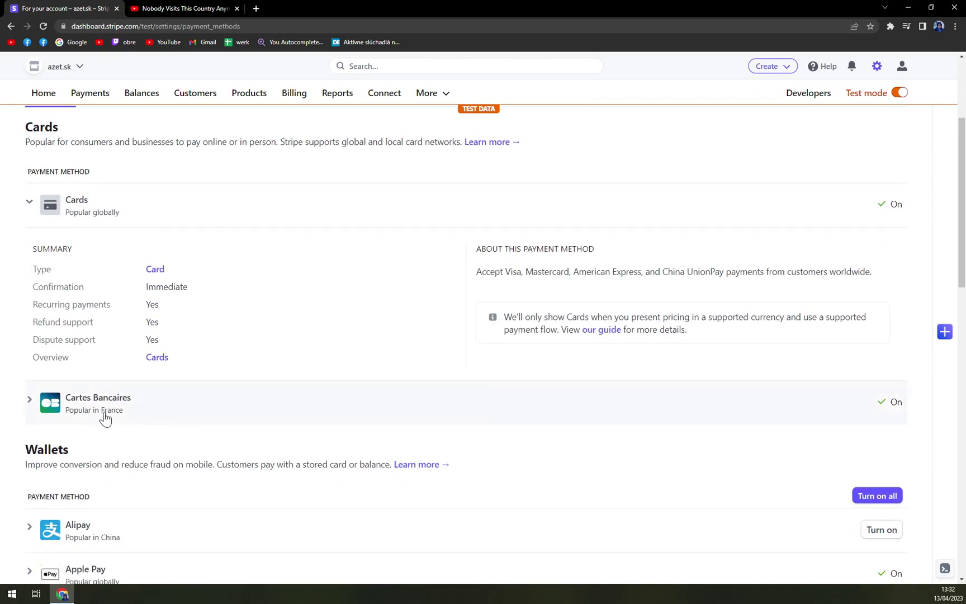
scroll(416, 424, down, 2)
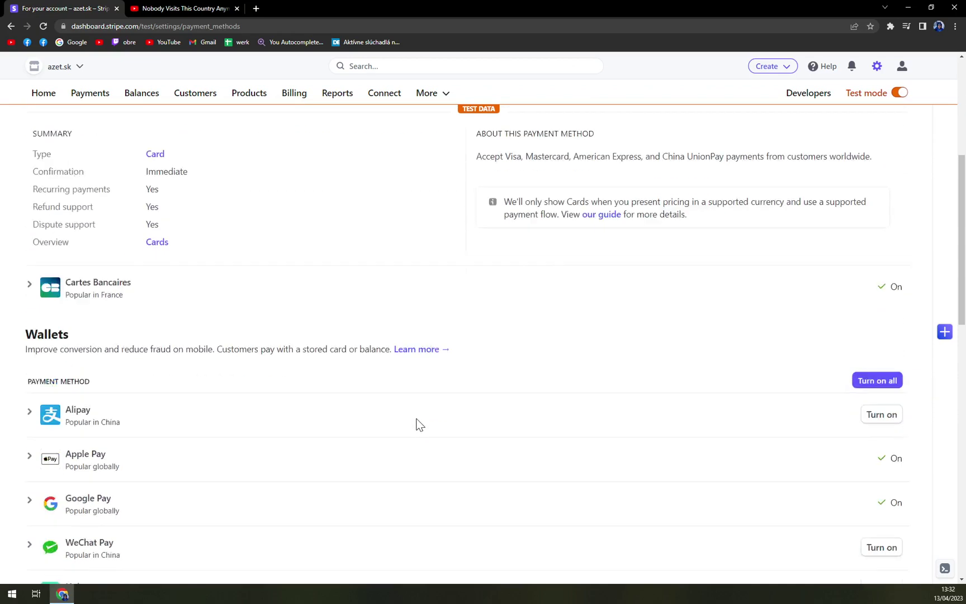
scroll(430, 400, down, 2)
scroll(445, 385, up, 2)
scroll(450, 398, up, 1)
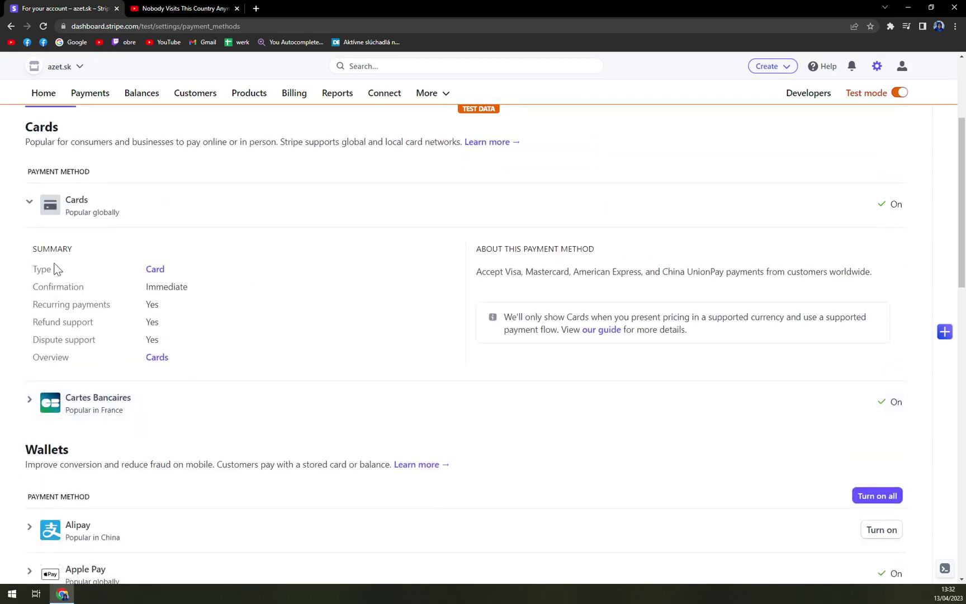
click(32, 202)
click(892, 217)
click(32, 202)
scroll(264, 336, down, 1)
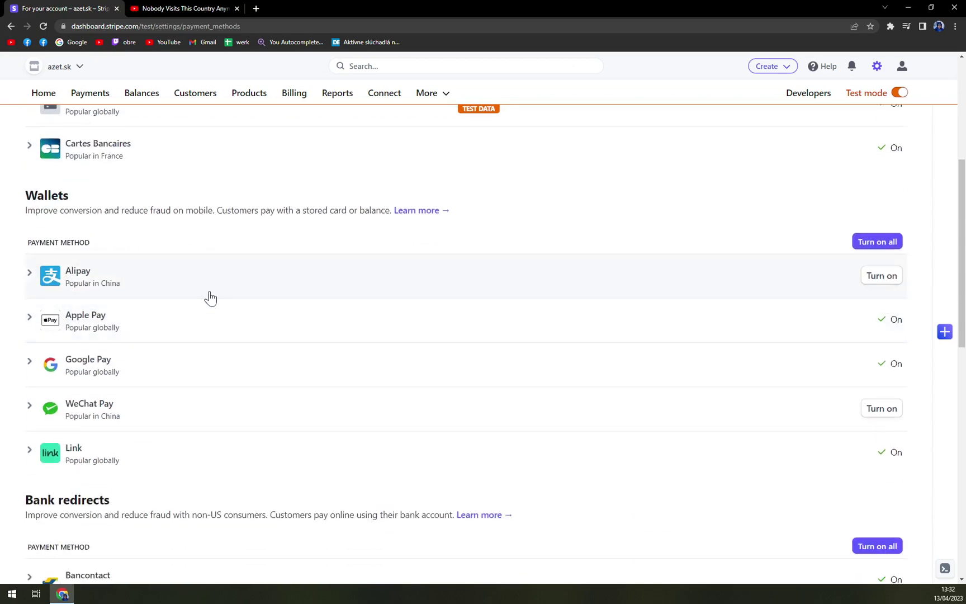
Step: Turn on Alipay and accept its terms of service
click(878, 281)
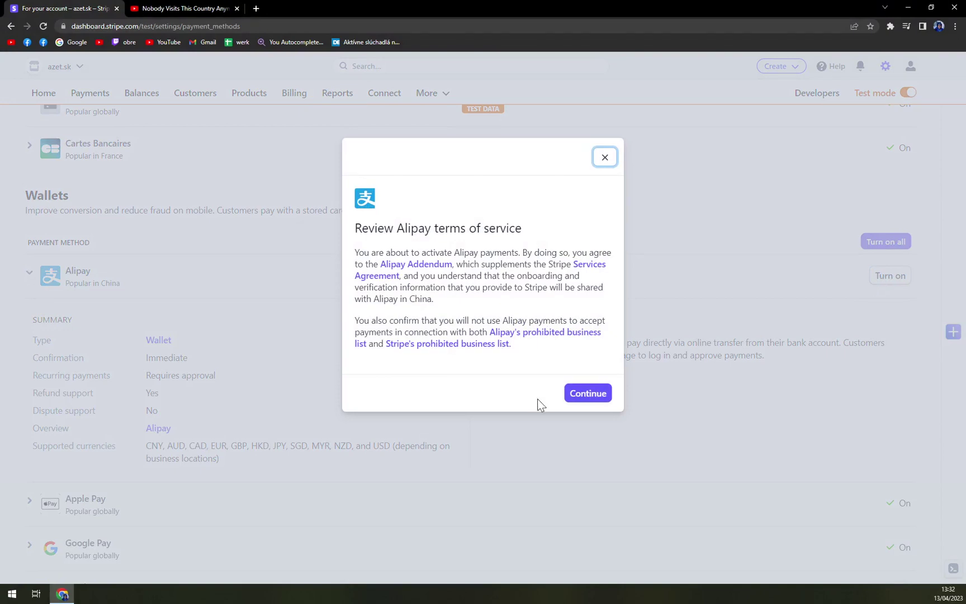
click(587, 393)
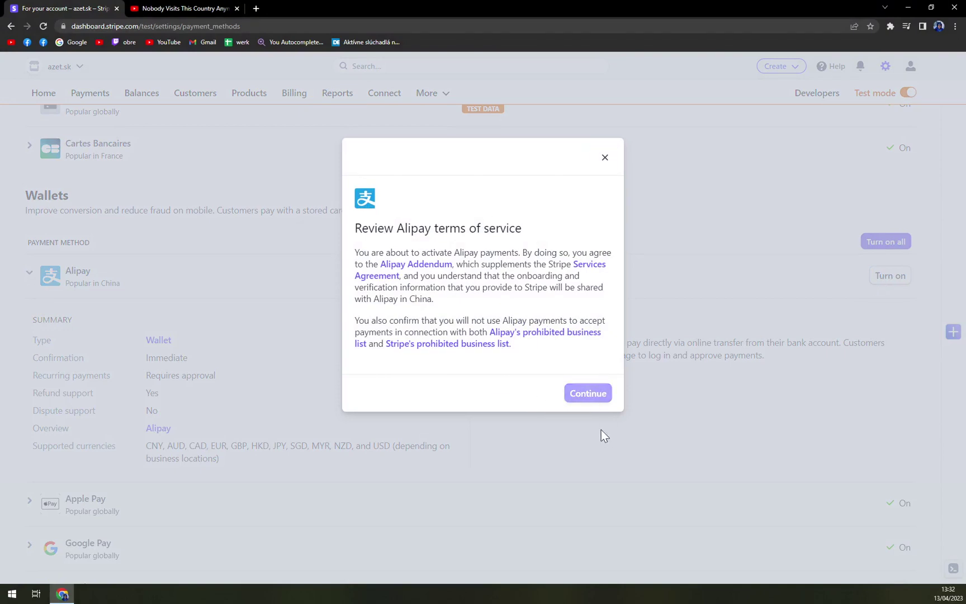
scroll(524, 308, down, 1)
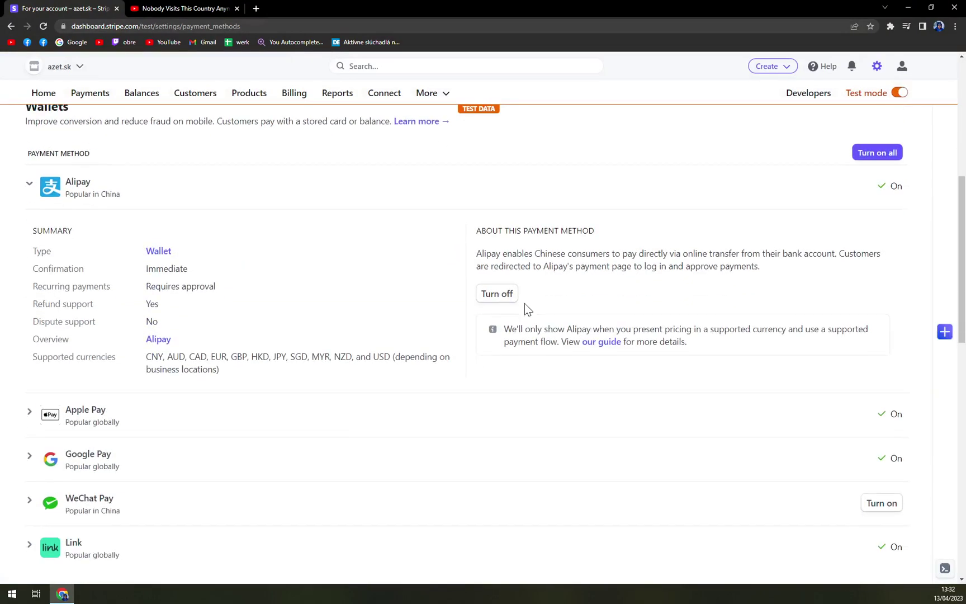
scroll(806, 309, up, 1)
scroll(899, 227, down, 1)
scroll(871, 223, down, 1)
scroll(755, 346, up, 1)
scroll(151, 360, down, 1)
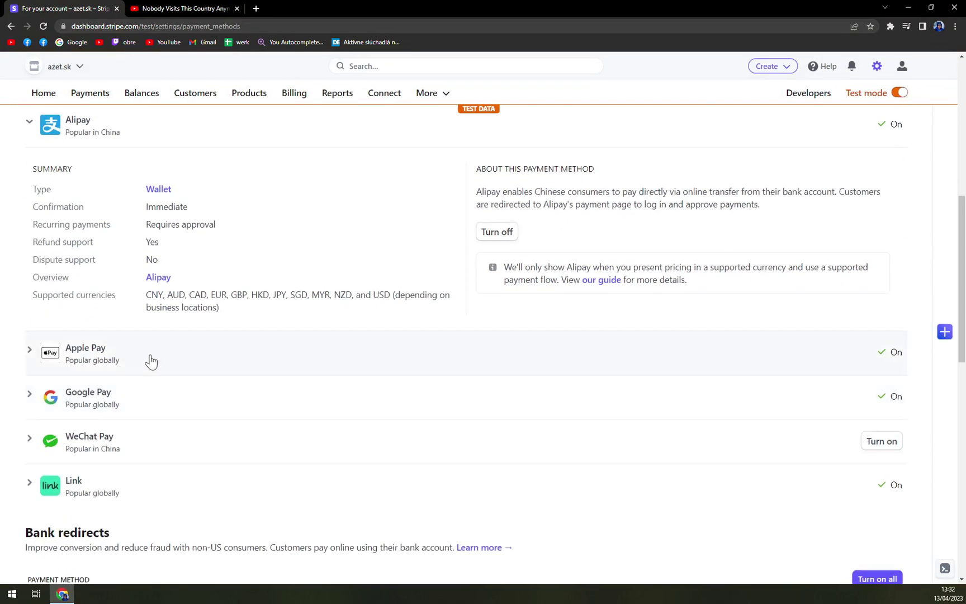
scroll(151, 360, down, 1)
scroll(156, 360, down, 1)
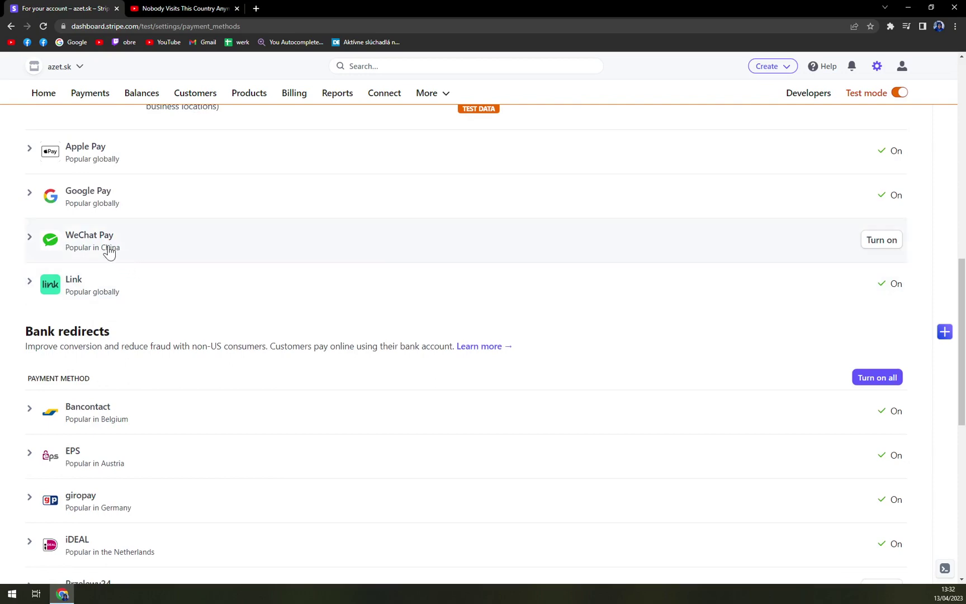
scroll(162, 340, down, 3)
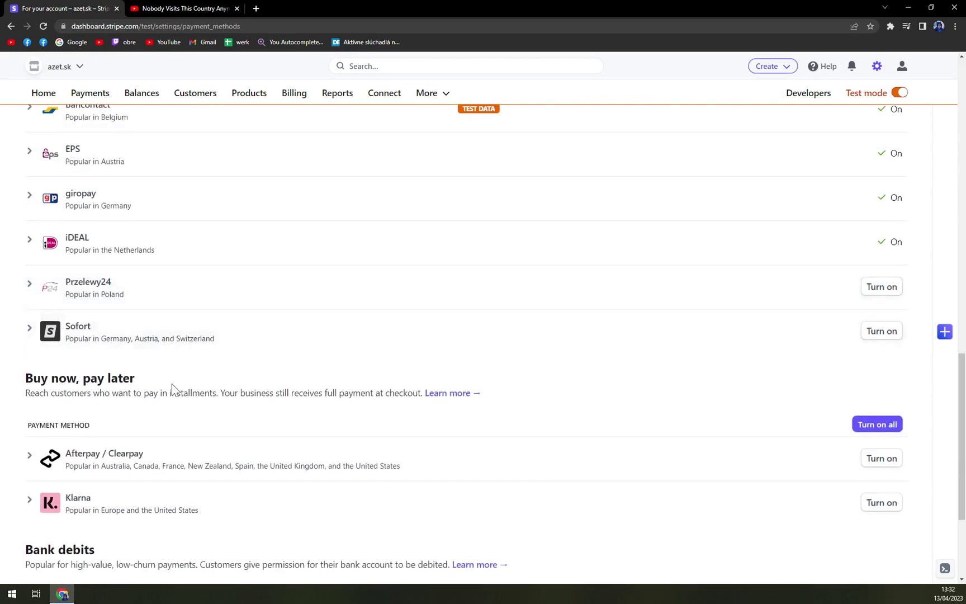
scroll(178, 400, down, 2)
scroll(194, 506, up, 7)
scroll(233, 524, up, 5)
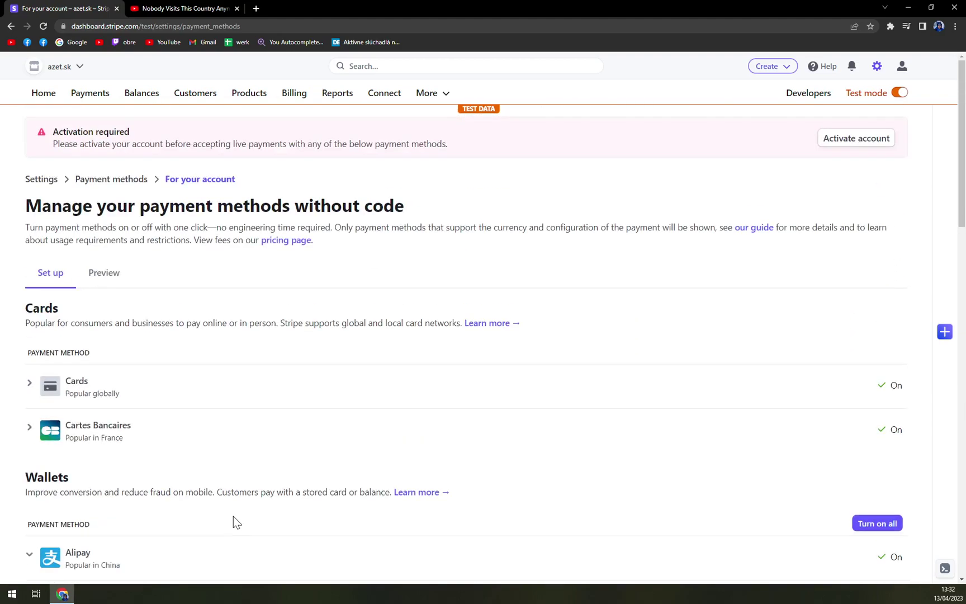
scroll(232, 515, down, 3)
scroll(232, 516, up, 2)
scroll(188, 483, down, 1)
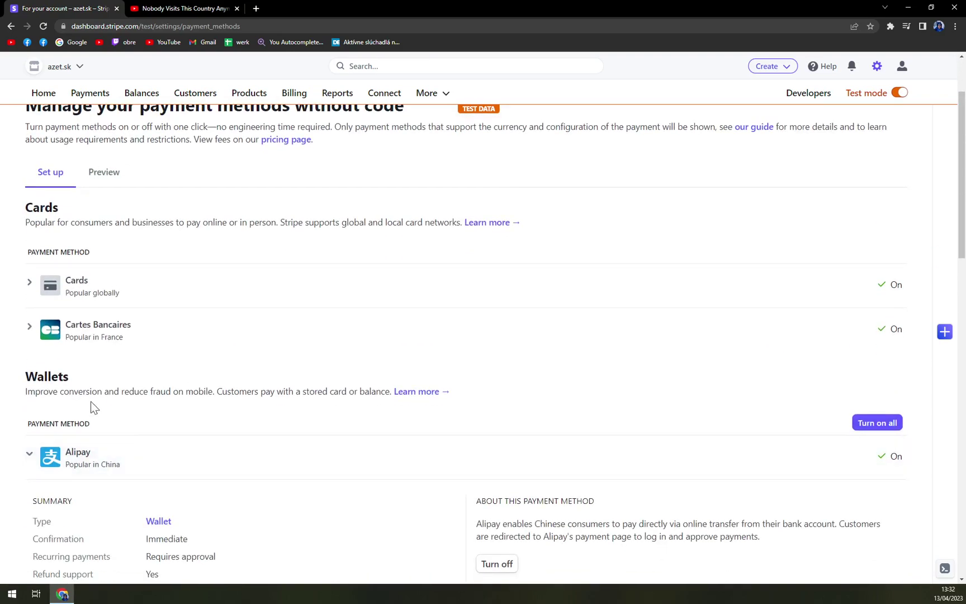
Step: Collapse Alipay, try turning off giropay, and dismiss the test-mode refusal notice
click(38, 461)
scroll(211, 482, down, 2)
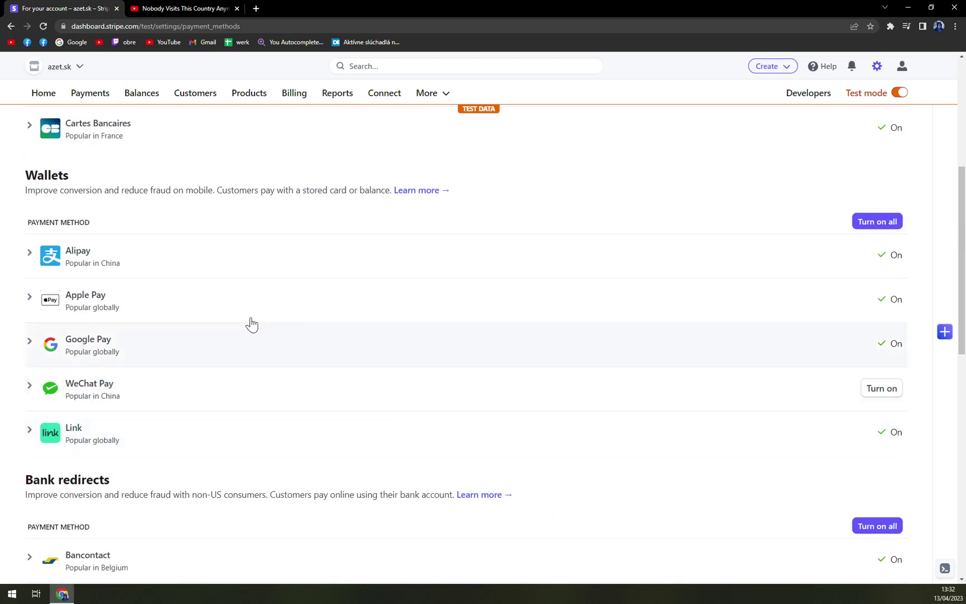
scroll(249, 324, down, 2)
scroll(184, 304, down, 1)
scroll(211, 334, down, 1)
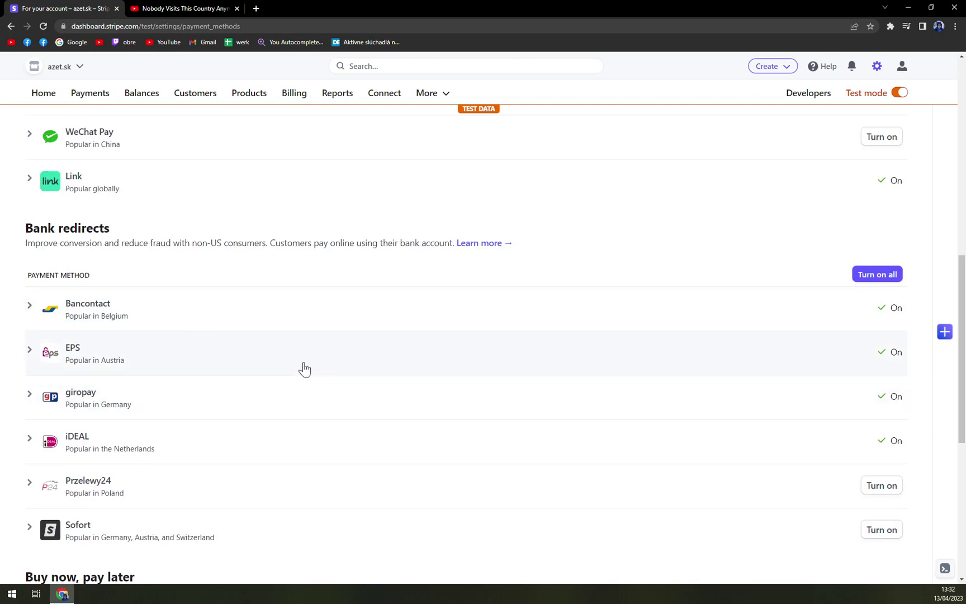
scroll(305, 368, up, 3)
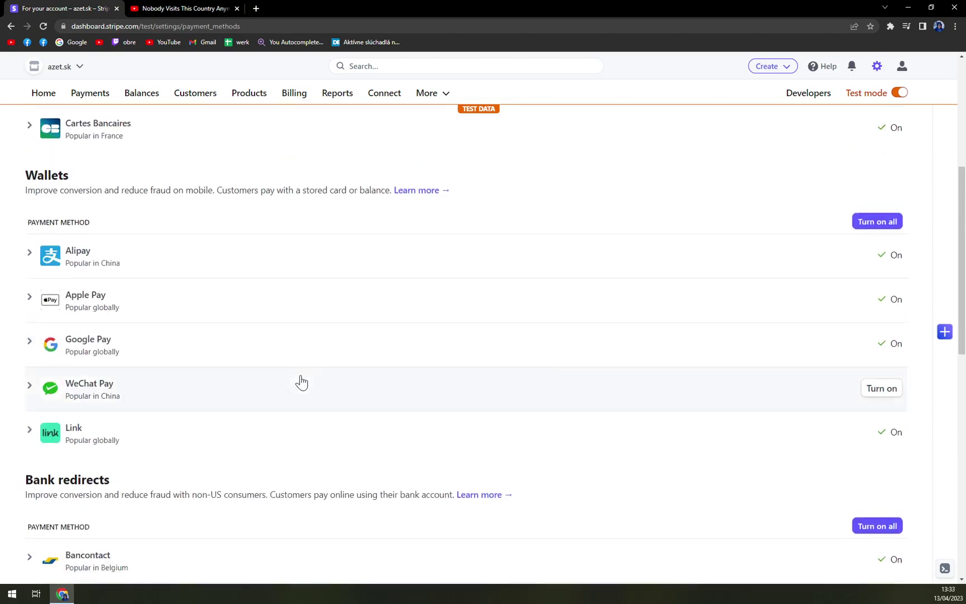
scroll(298, 386, up, 4)
scroll(294, 398, down, 5)
scroll(272, 405, down, 3)
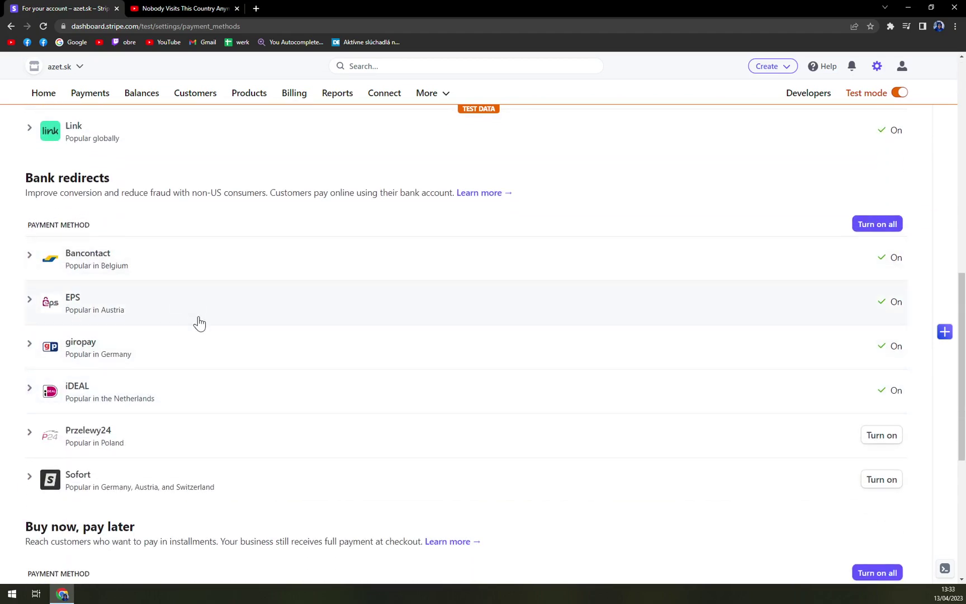
scroll(200, 323, down, 3)
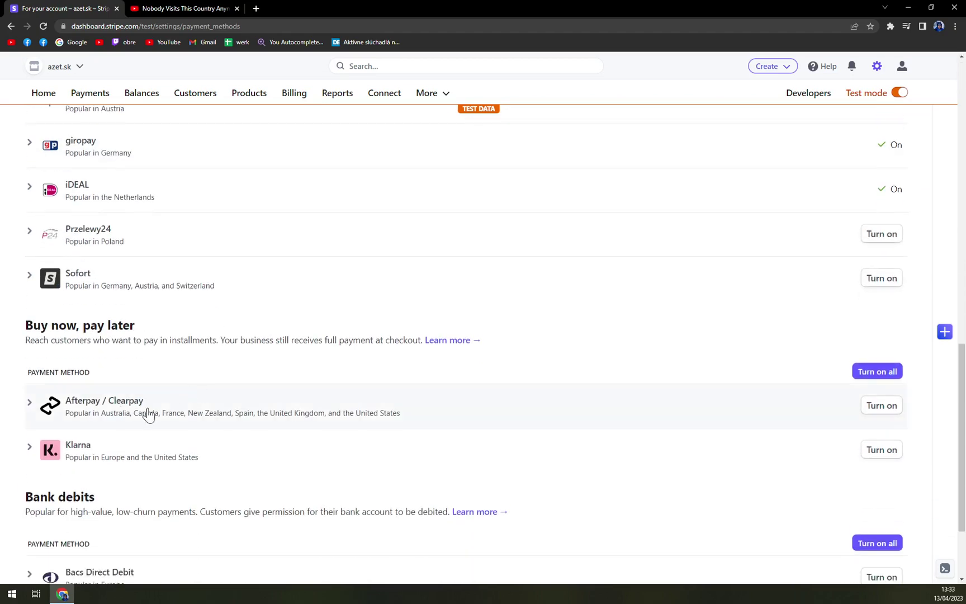
scroll(145, 425, up, 3)
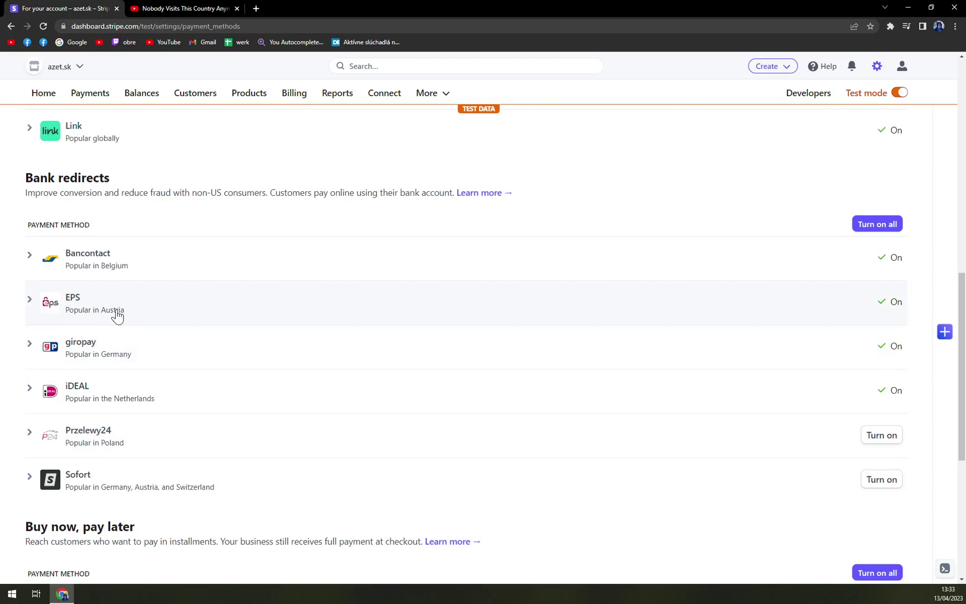
scroll(126, 319, up, 5)
scroll(510, 415, up, 2)
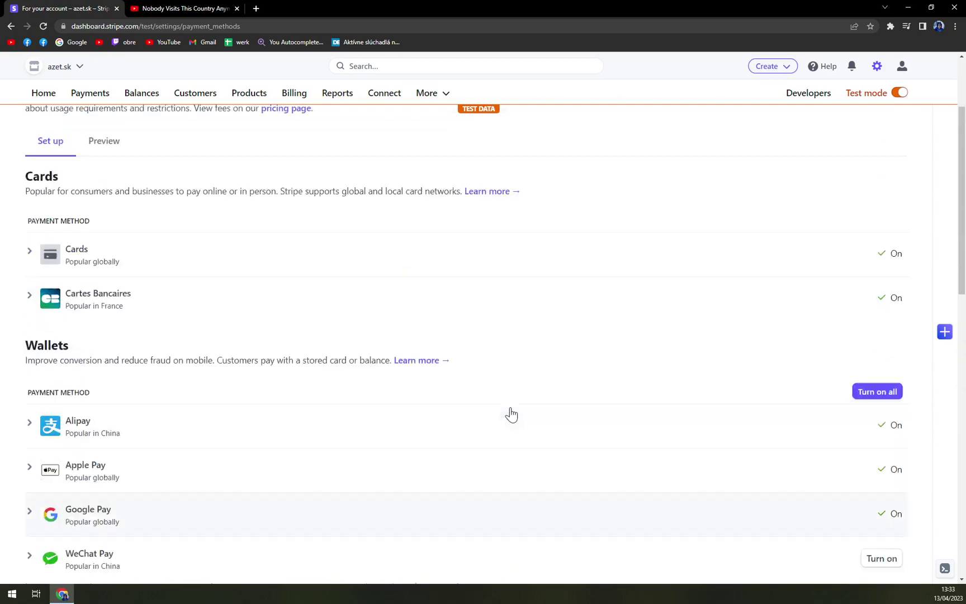
scroll(511, 415, up, 2)
scroll(555, 416, down, 1)
scroll(570, 416, down, 4)
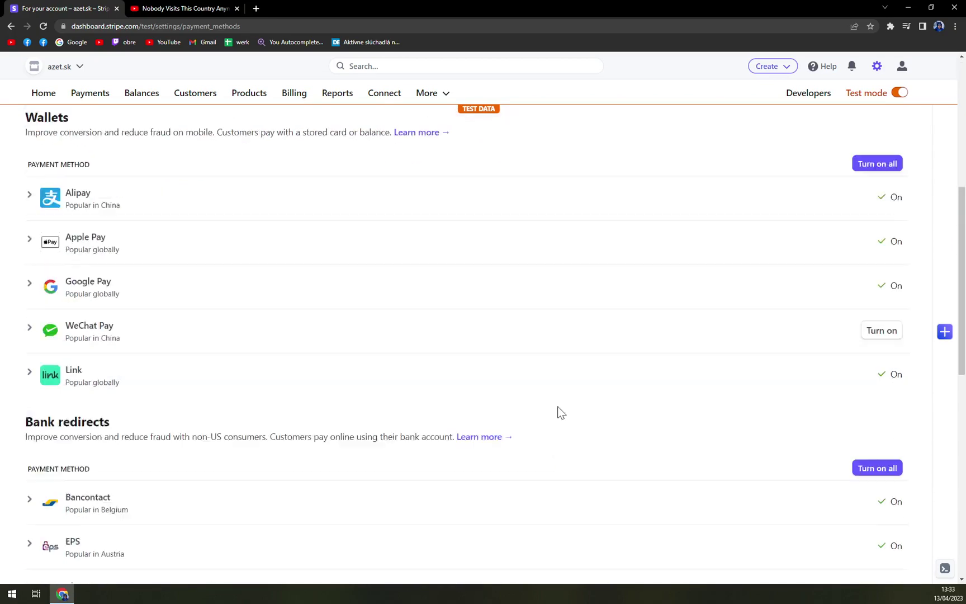
scroll(559, 413, down, 5)
scroll(830, 349, up, 4)
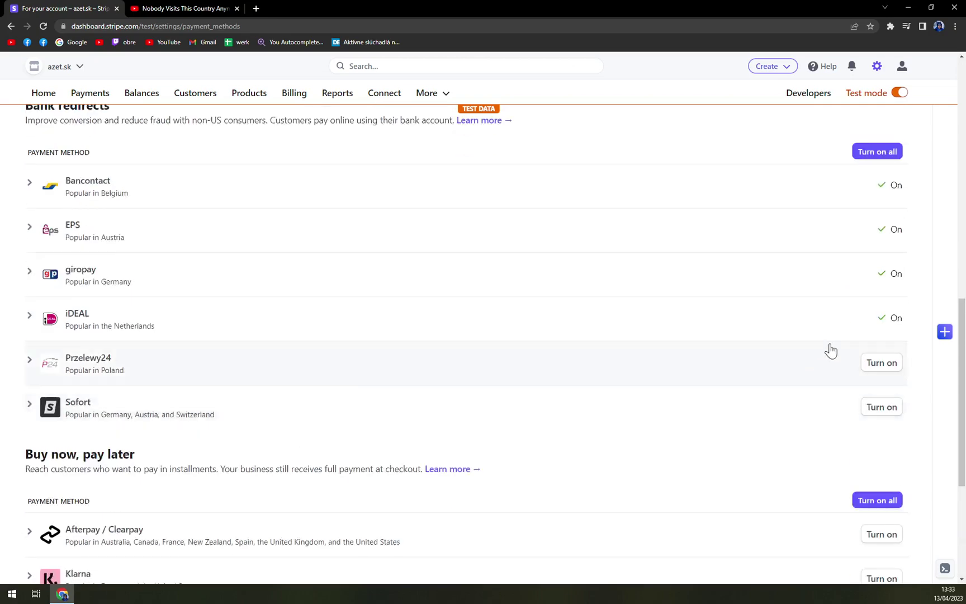
click(896, 326)
scroll(679, 355, down, 2)
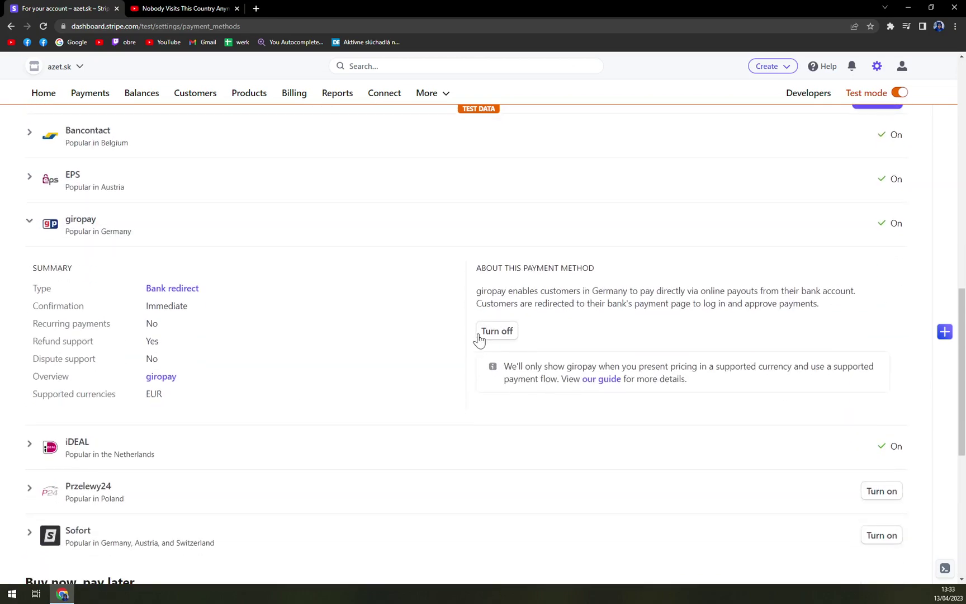
click(483, 332)
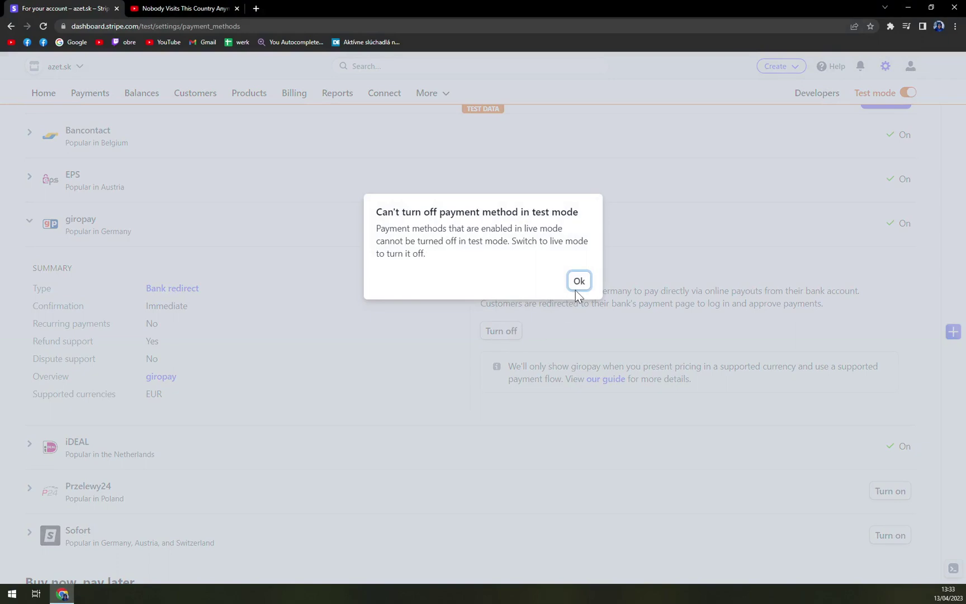
click(579, 282)
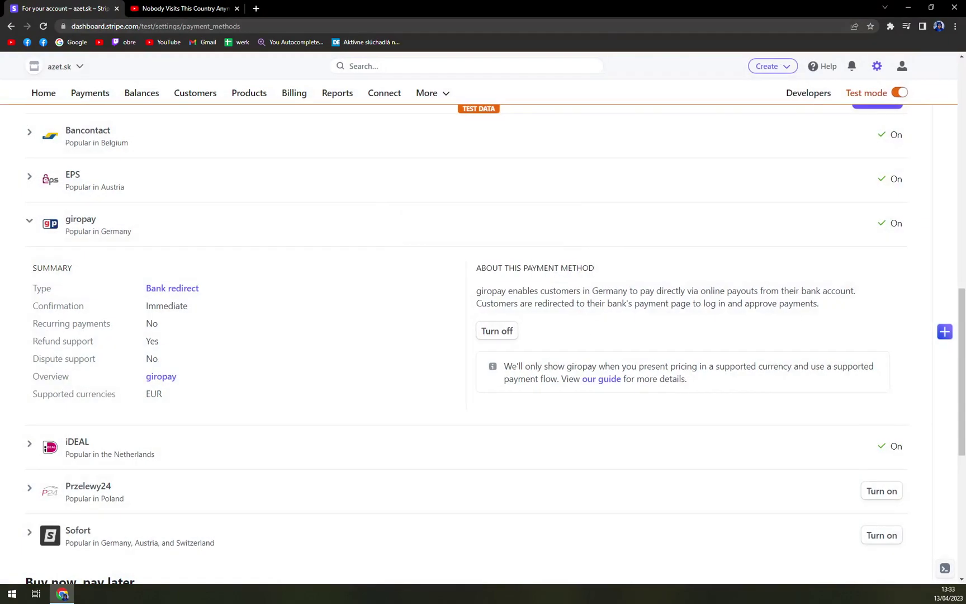
scroll(579, 347, up, 3)
scroll(579, 348, up, 5)
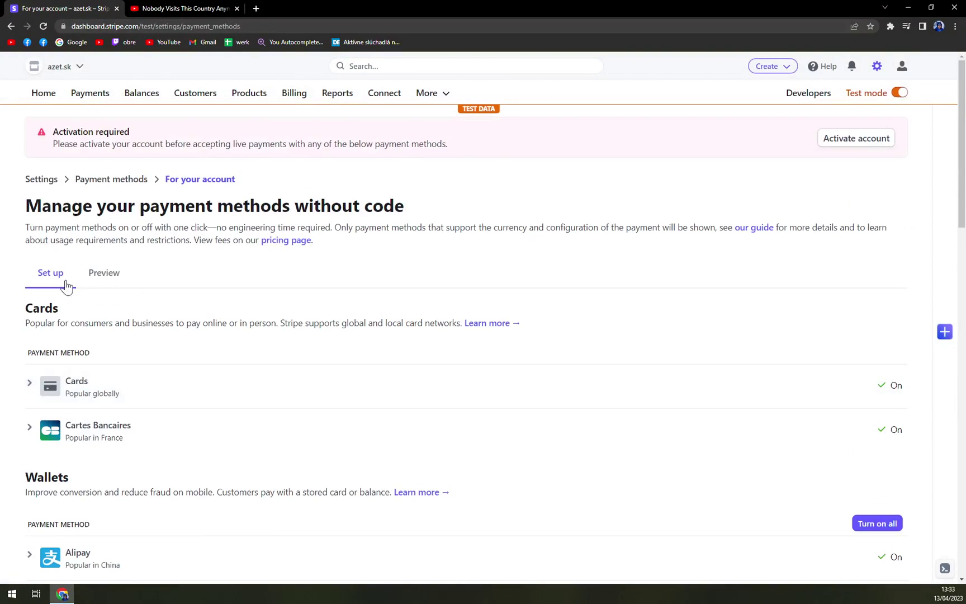